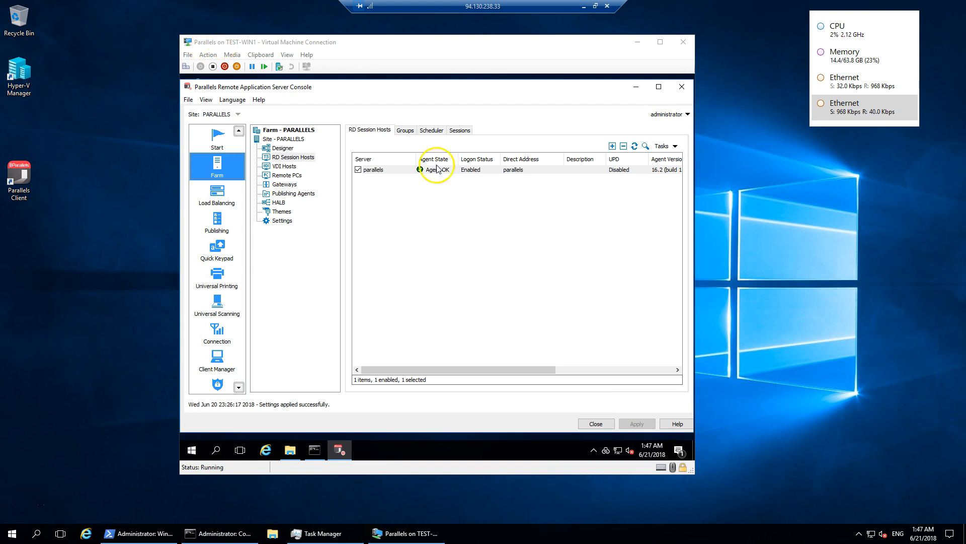
# Check the LucidLink connection status and view the published Acrobat Reader DC resource.
pyautogui.click(605, 452)
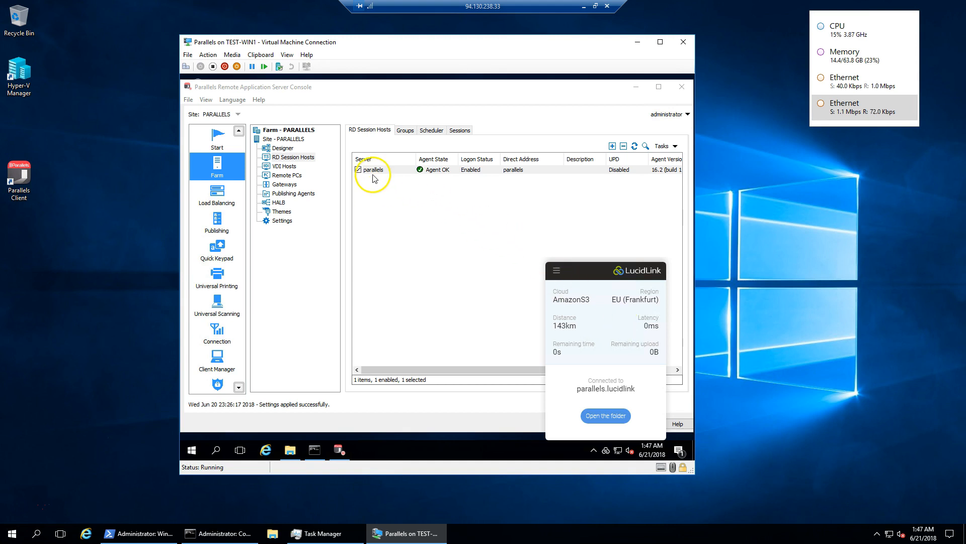
pyautogui.click(225, 221)
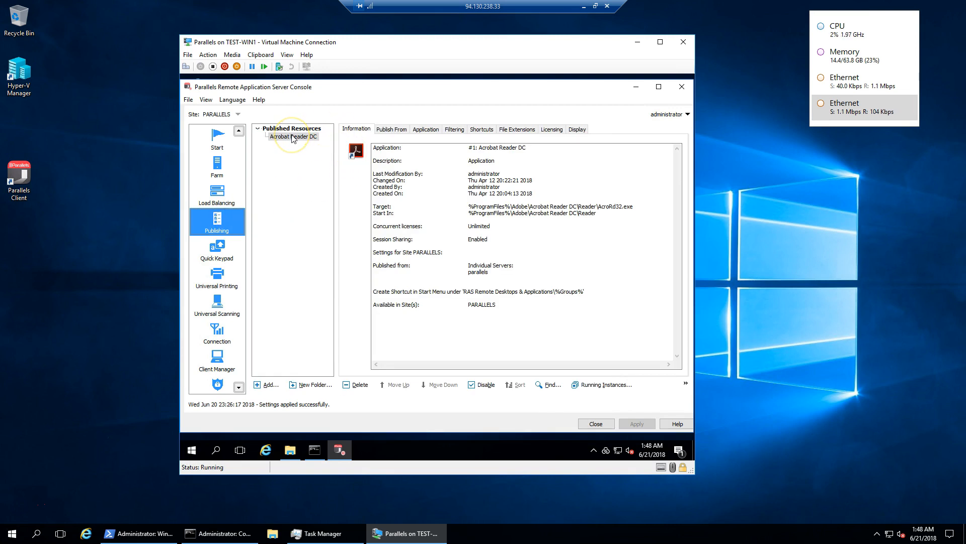
# Browse to the eBooks folder on the LUCID (L:) drive in File Explorer and look over its PDF files.
pyautogui.click(290, 452)
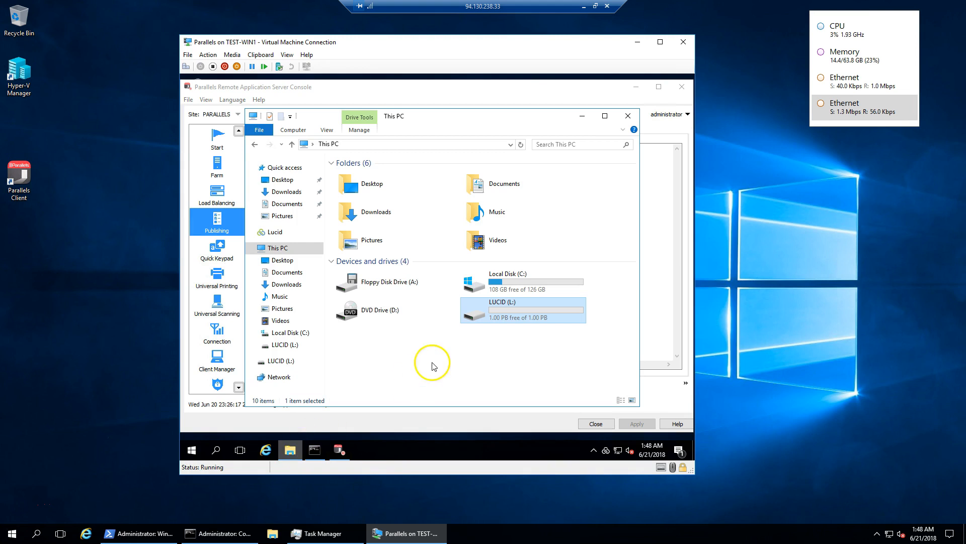
pyautogui.doubleClick(498, 313)
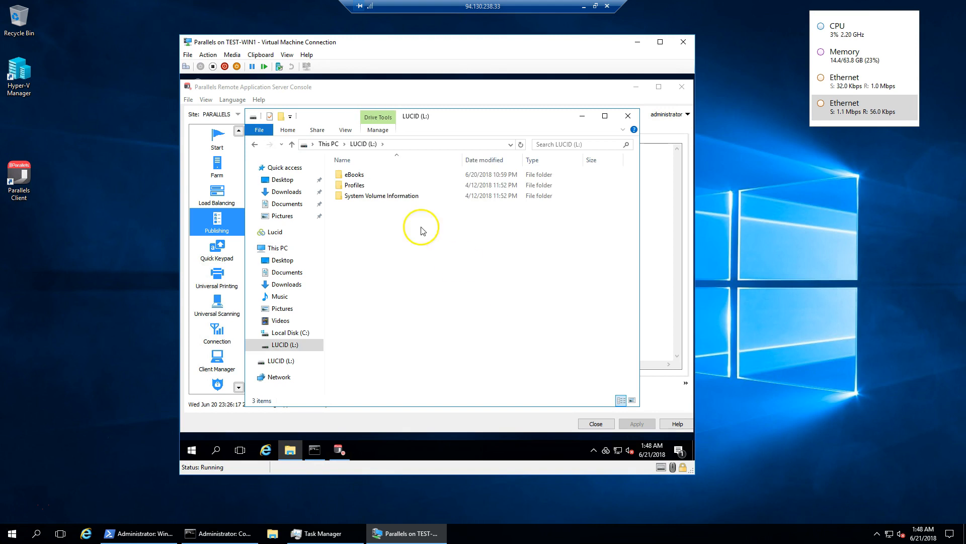
pyautogui.doubleClick(352, 176)
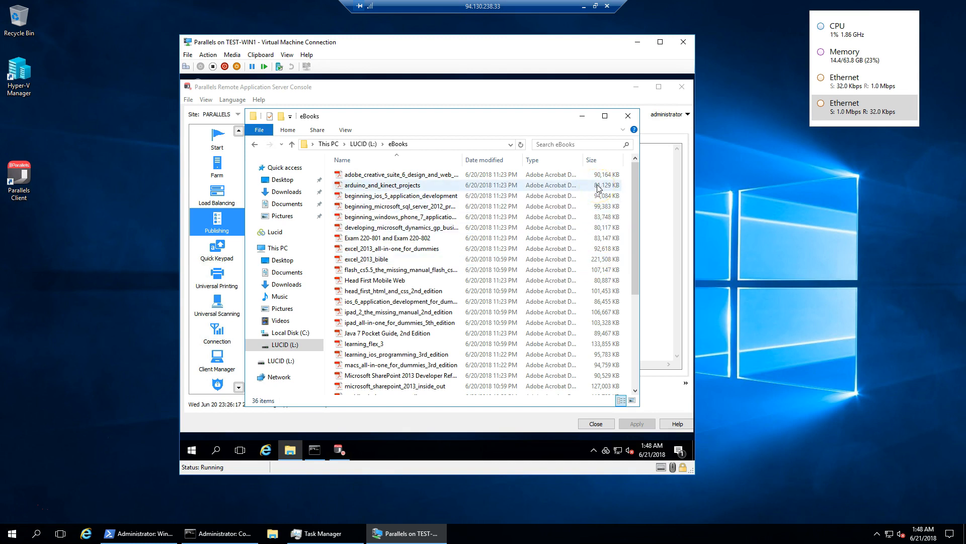
# Review the sharing properties of the Profiles folder on the LUCID (L:) drive without changing them, and open the folder.
pyautogui.click(358, 144)
pyautogui.click(360, 186)
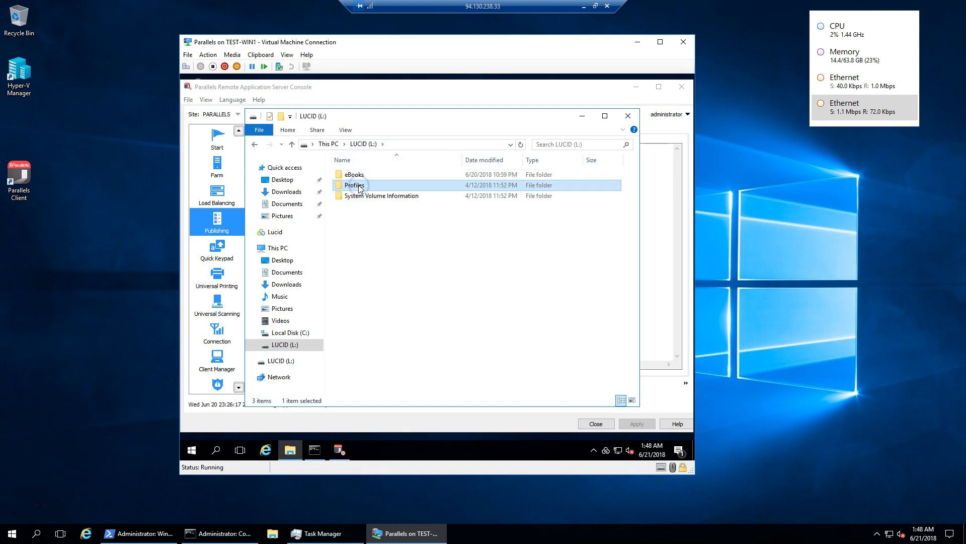
pyautogui.rightClick(360, 187)
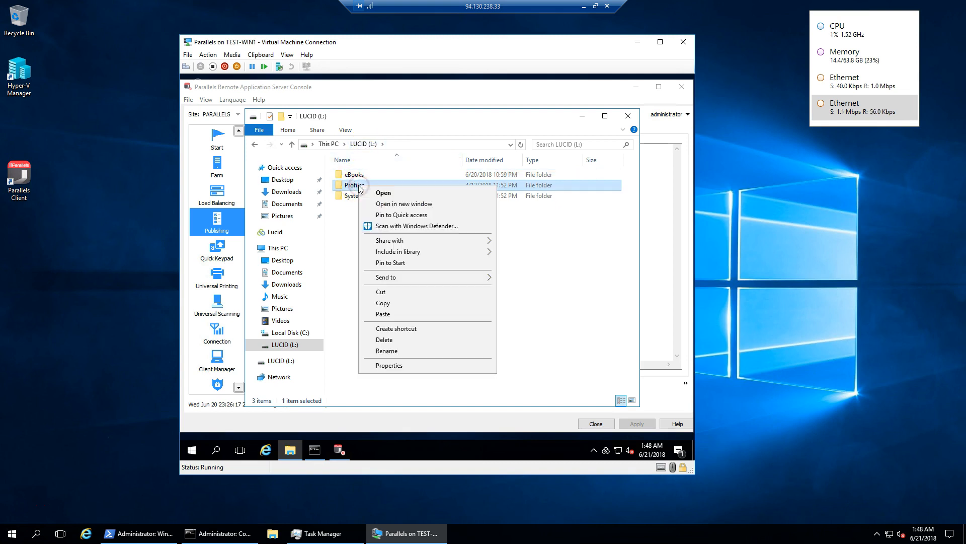
pyautogui.click(398, 367)
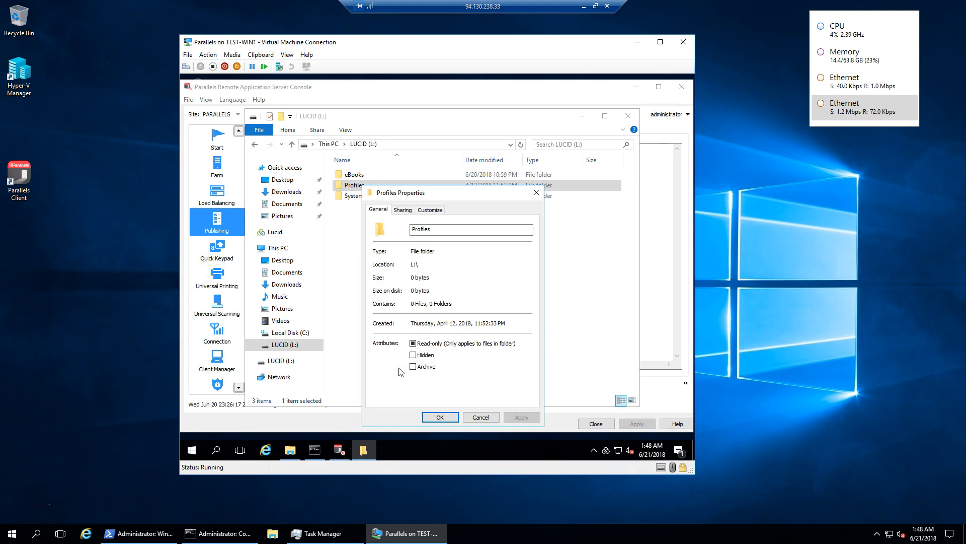
pyautogui.click(403, 209)
pyautogui.click(397, 276)
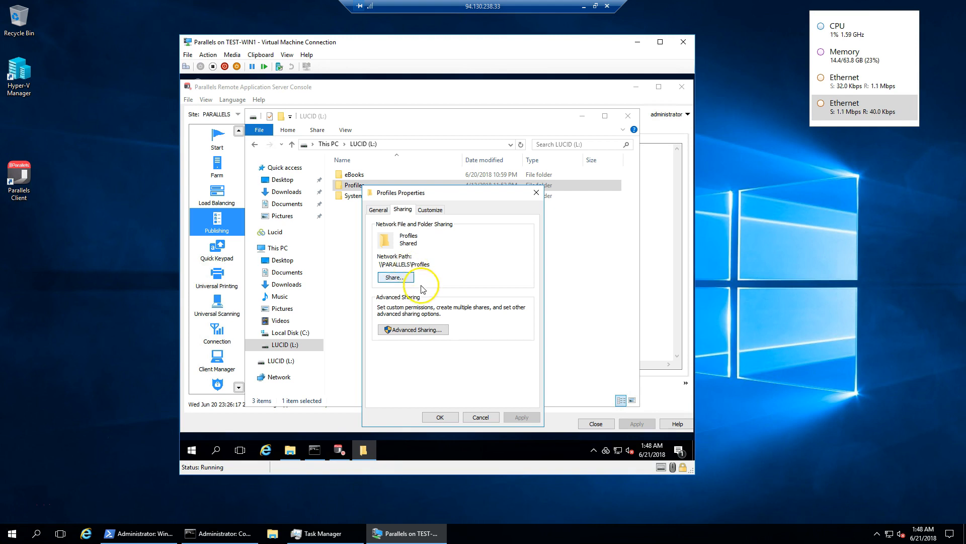
pyautogui.click(481, 417)
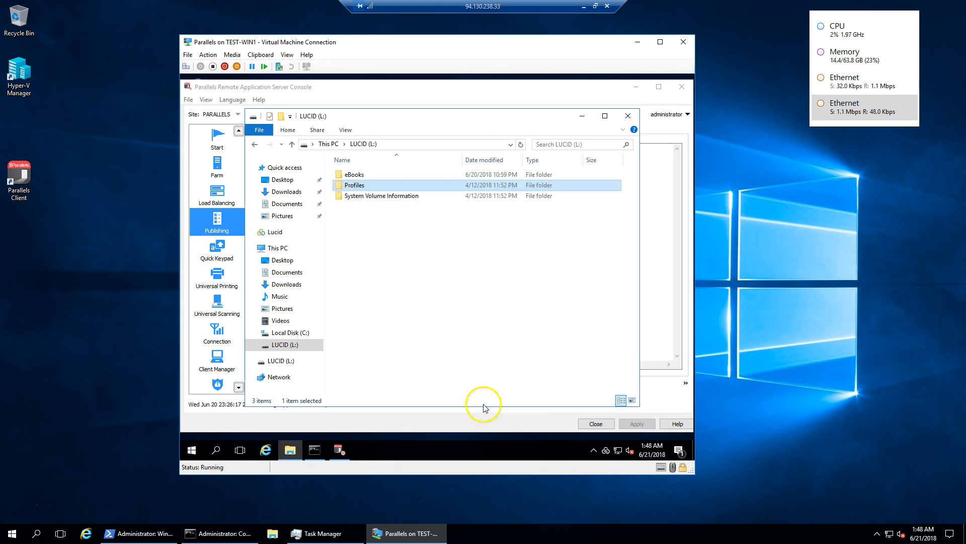
pyautogui.click(359, 184)
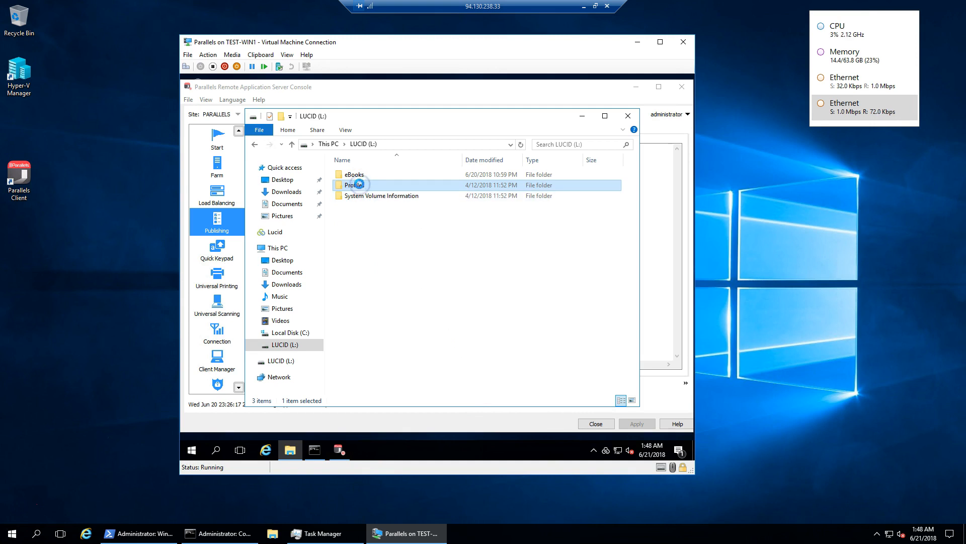
pyautogui.doubleClick(359, 185)
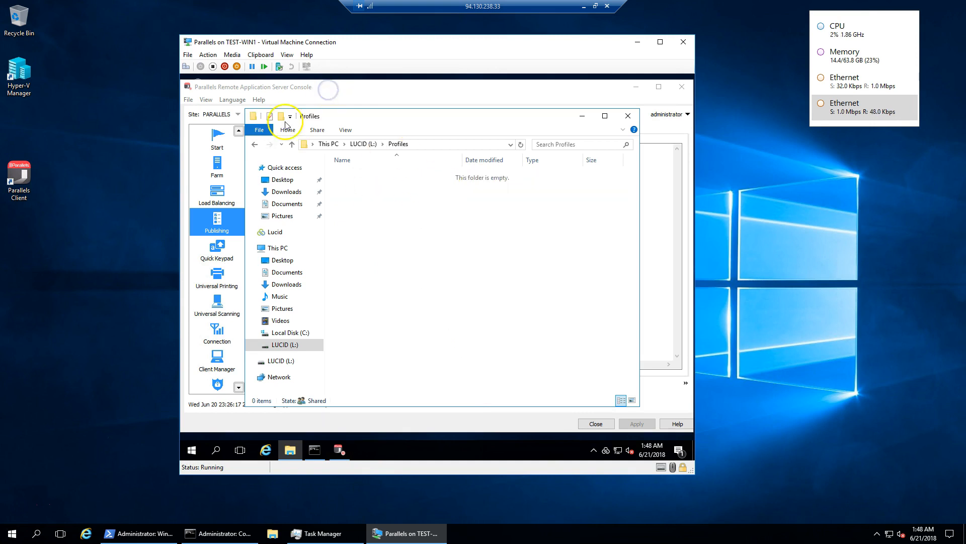
# Set User Profile Disks to Enabled in the properties of the parallels RD Session Host in the farm.
pyautogui.click(242, 156)
pyautogui.click(218, 171)
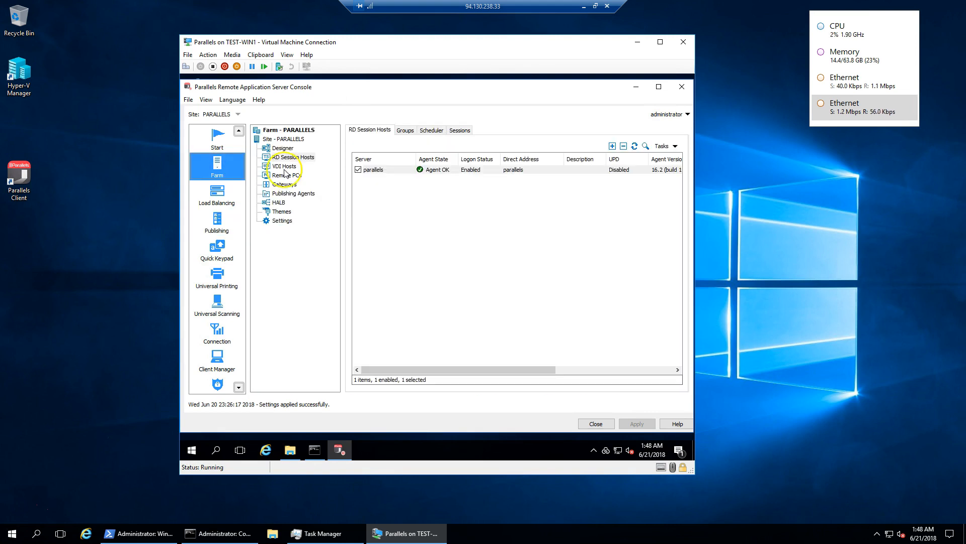
pyautogui.click(380, 171)
pyautogui.rightClick(383, 172)
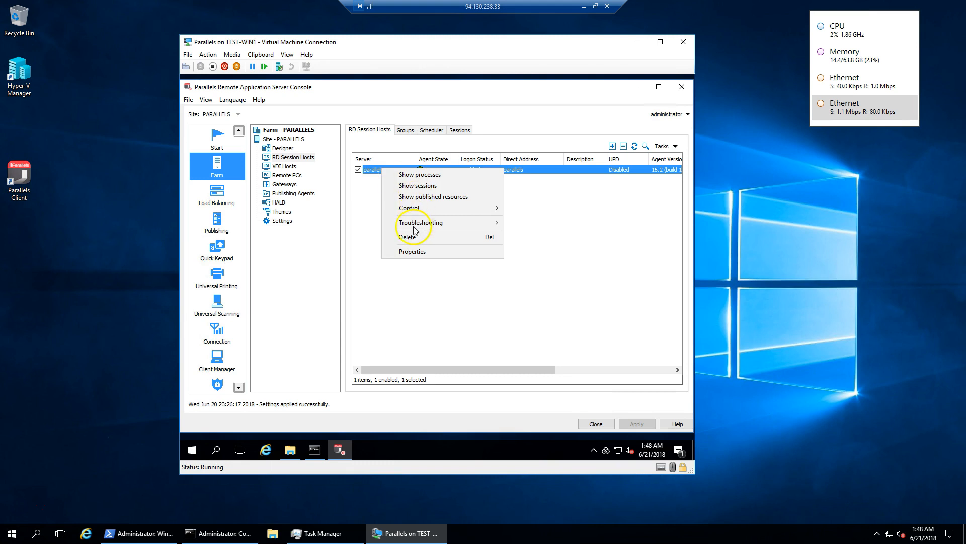
pyautogui.click(418, 254)
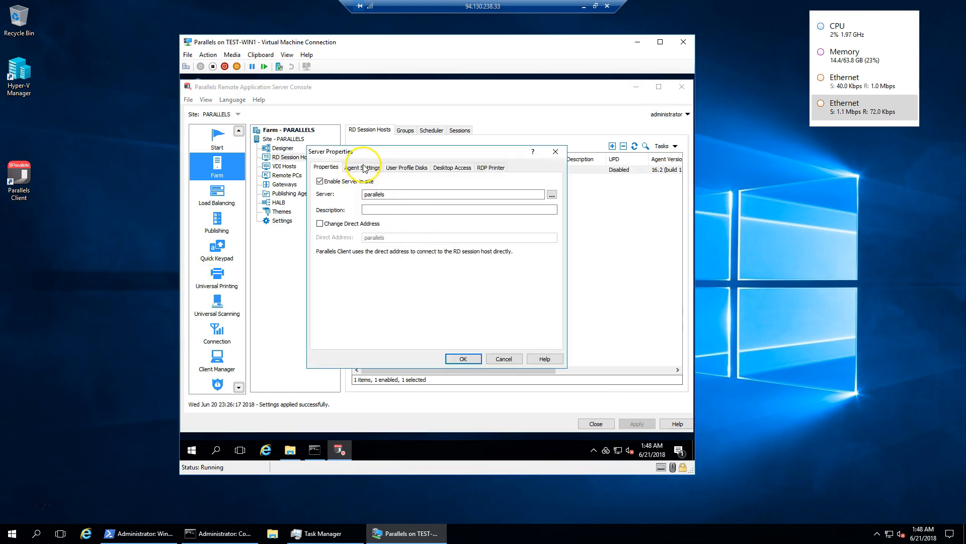
pyautogui.click(403, 168)
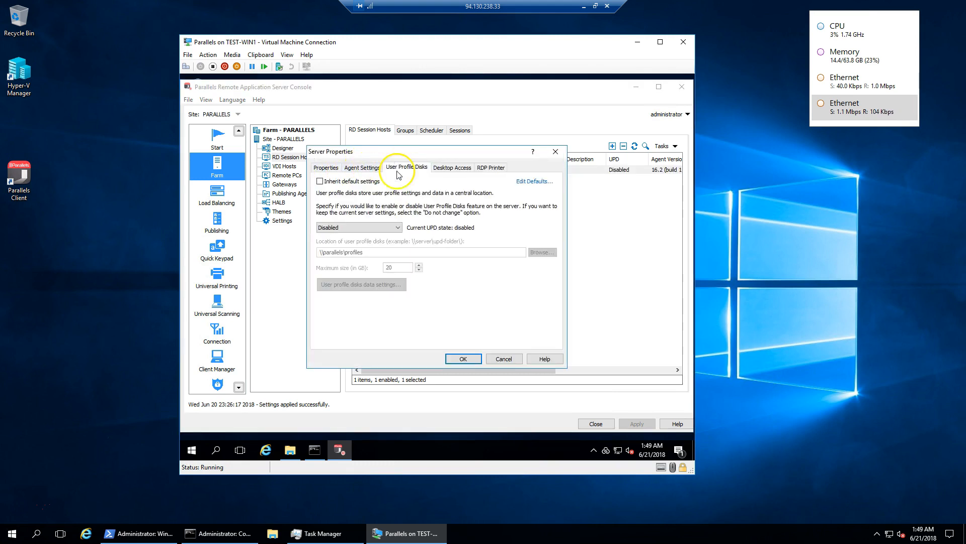
pyautogui.click(350, 228)
pyautogui.click(328, 236)
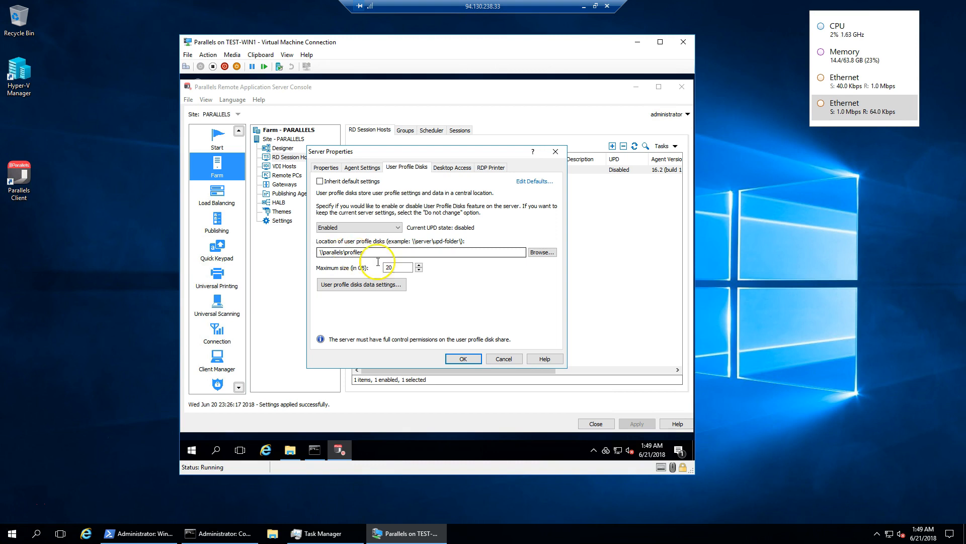
pyautogui.click(463, 358)
# Apply the farm changes in the Parallels console and check the Profiles folder in File Explorer.
pyautogui.click(290, 451)
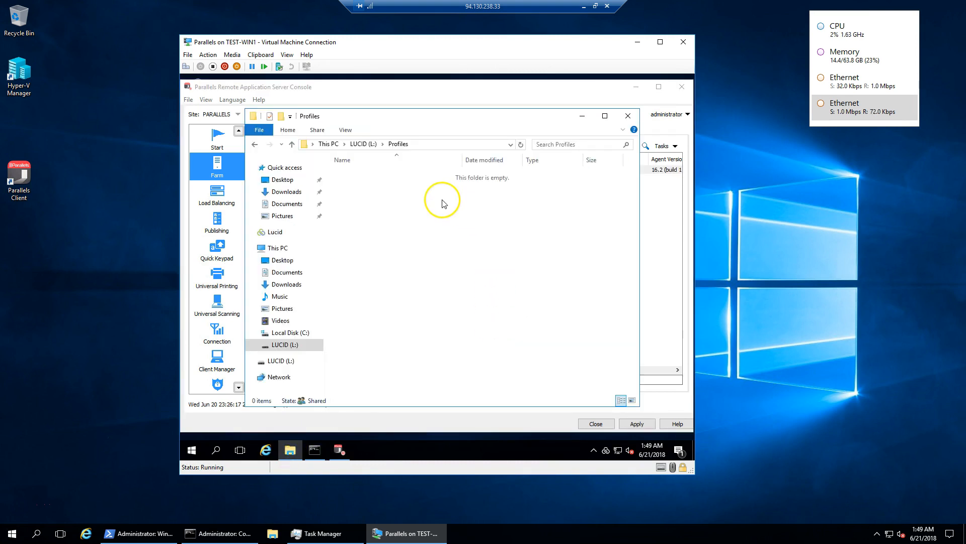
pyautogui.click(640, 424)
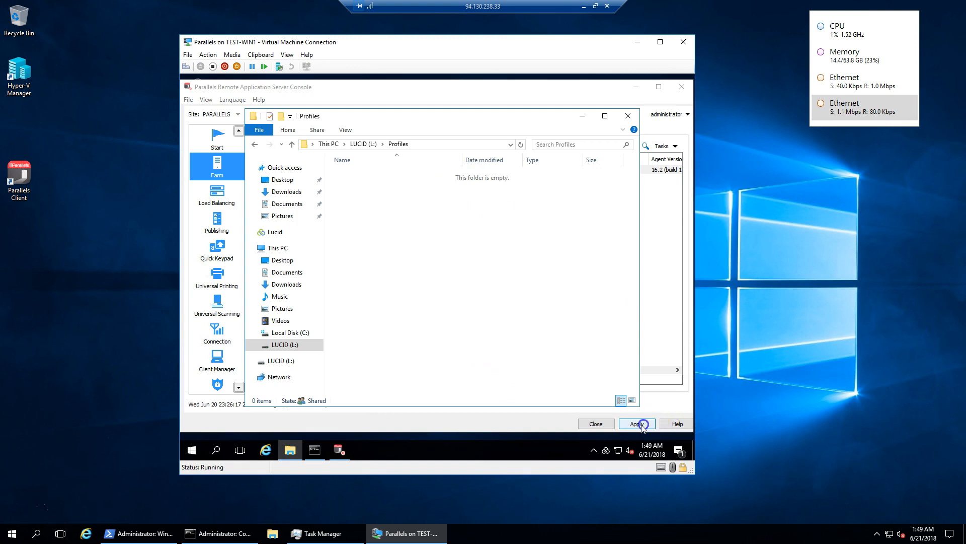
pyautogui.click(290, 449)
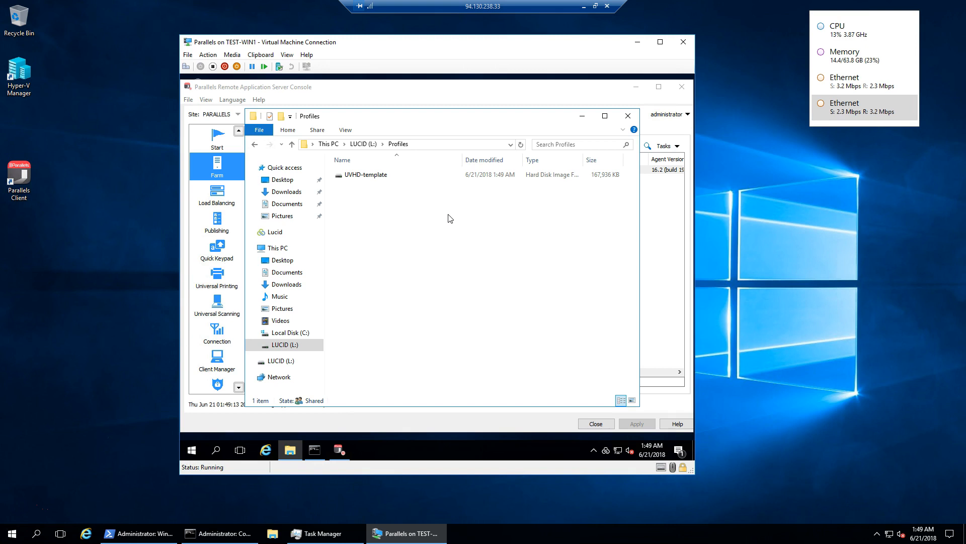
# Check the LucidLink status for remaining upload and latency, and return to the Profiles folder.
pyautogui.click(22, 186)
pyautogui.doubleClick(30, 184)
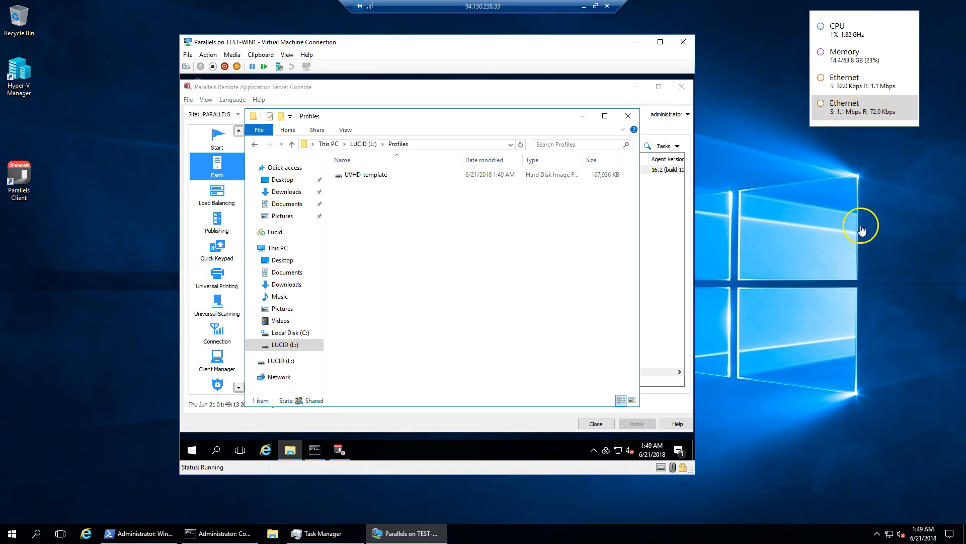
pyautogui.click(608, 450)
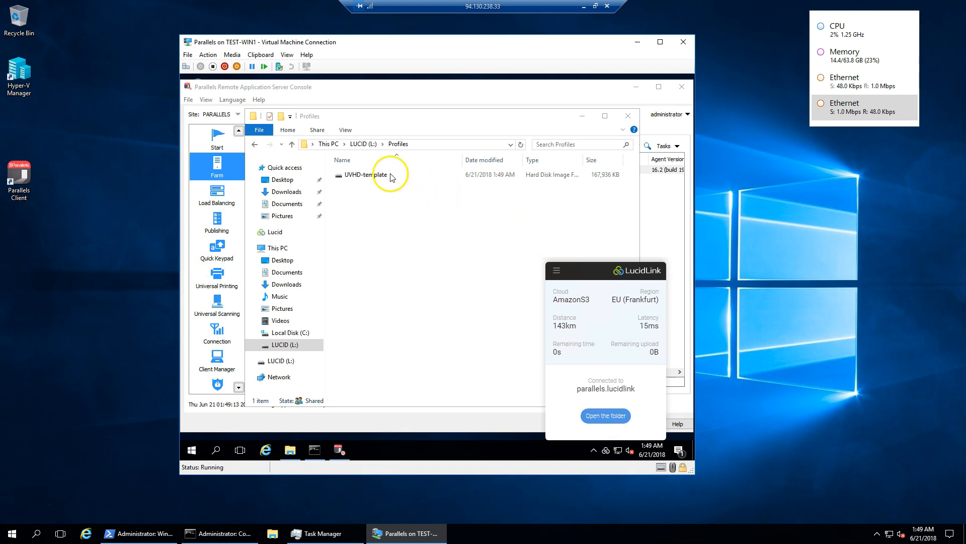
pyautogui.click(302, 345)
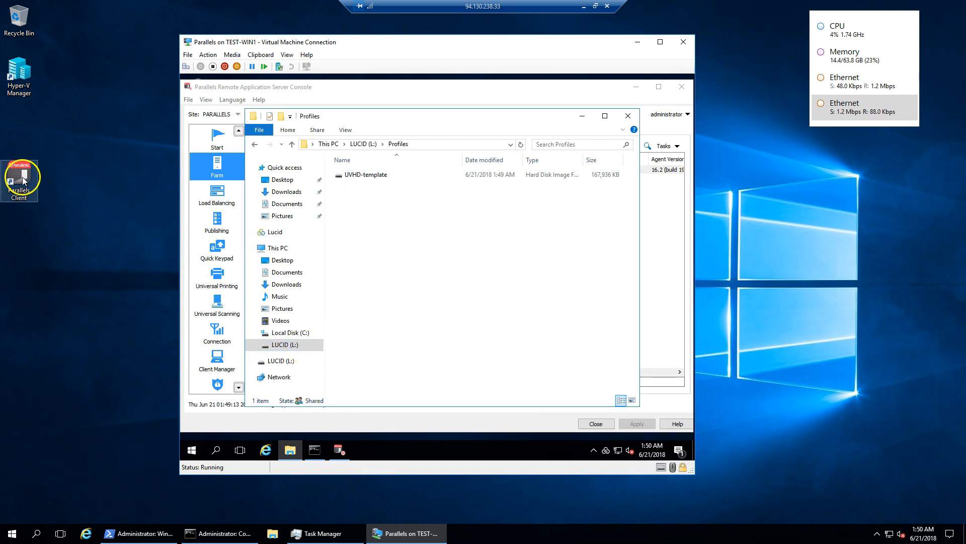
# Start Parallels Client, connect to PARALLELS, launch the published Acrobat Reader DC, and bring up its logon window.
pyautogui.doubleClick(22, 176)
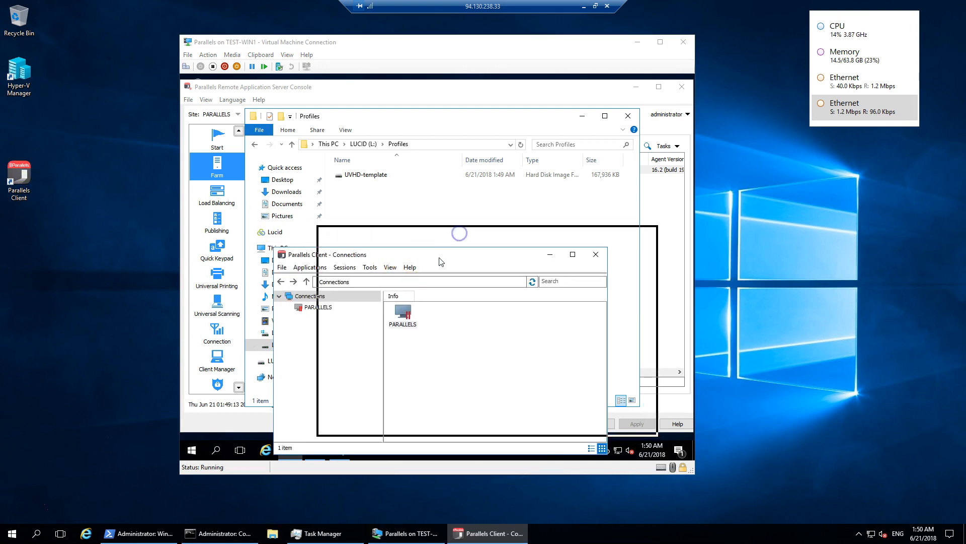
pyautogui.click(361, 287)
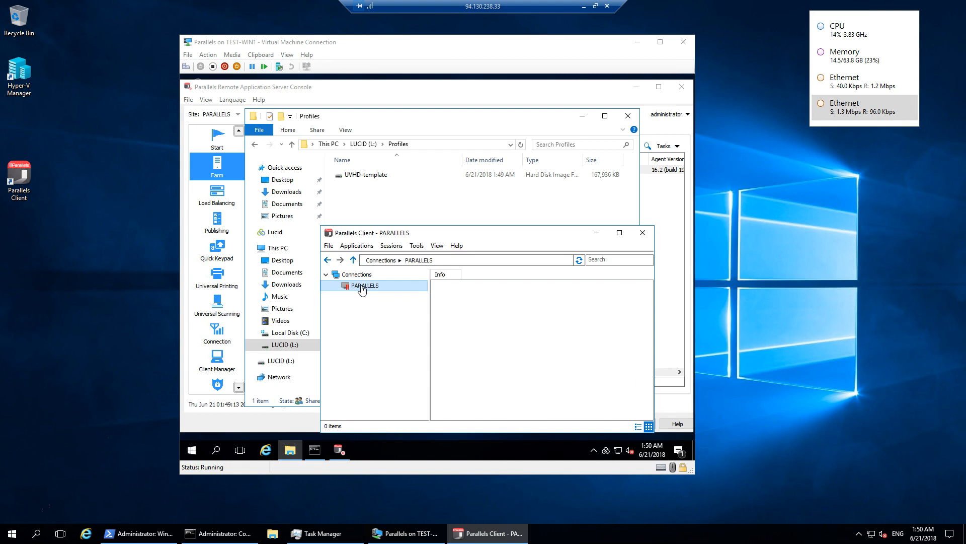
pyautogui.doubleClick(361, 288)
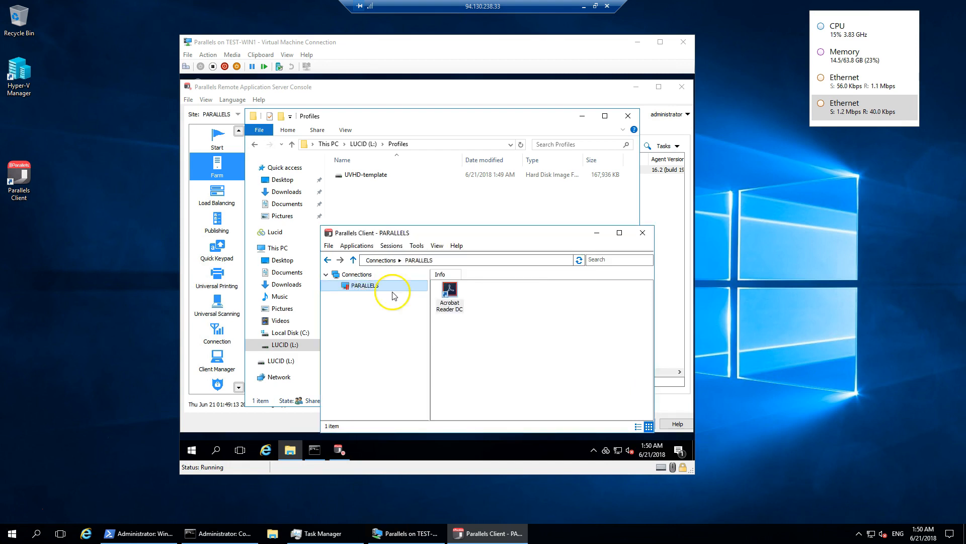
pyautogui.doubleClick(455, 298)
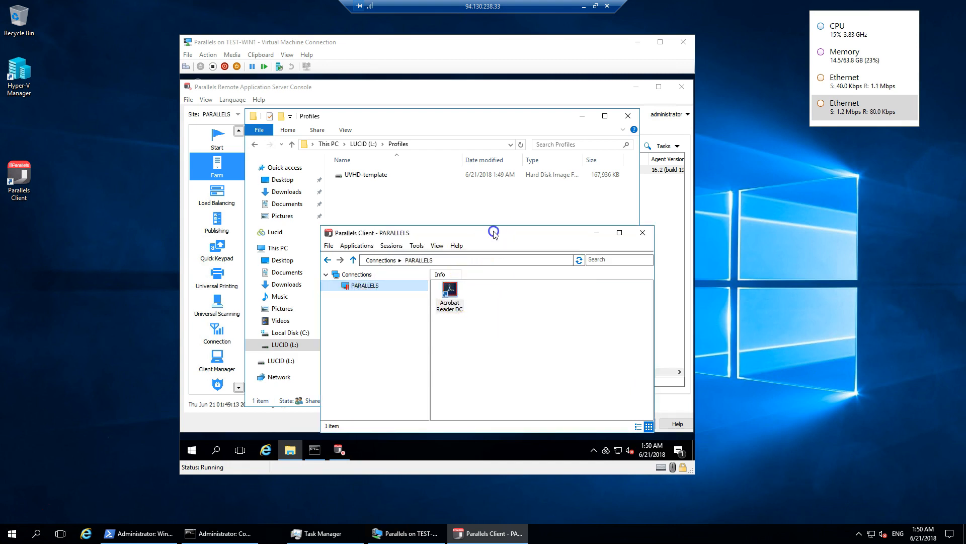
pyautogui.doubleClick(428, 300)
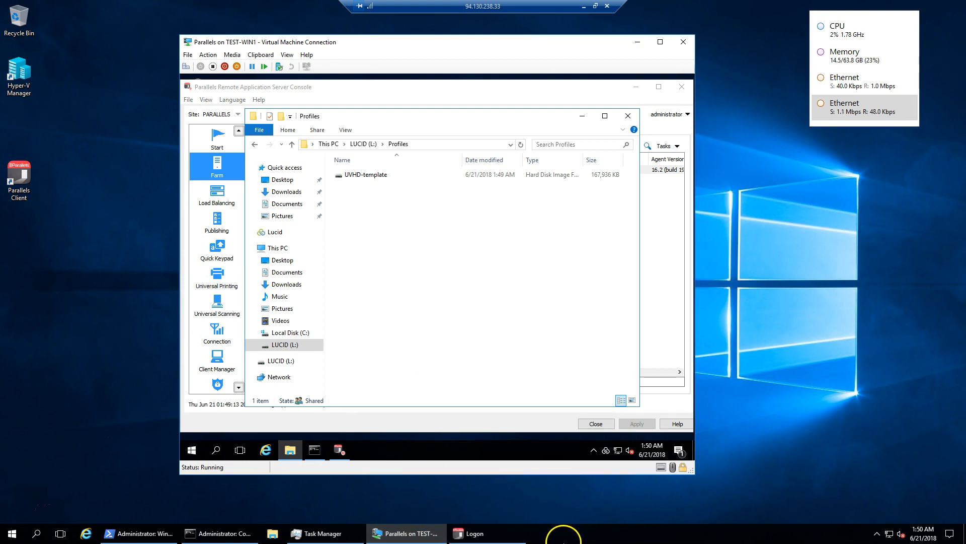
pyautogui.click(483, 534)
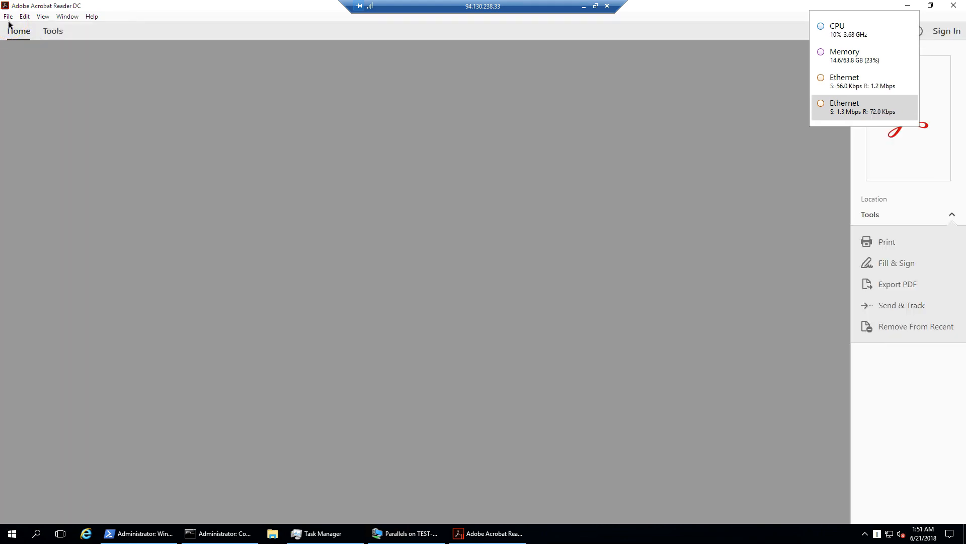
# Open excel_2013_bible from the eBooks folder on LUCID (L:) in Acrobat Reader DC and browse its pages.
pyautogui.click(9, 16)
pyautogui.click(32, 33)
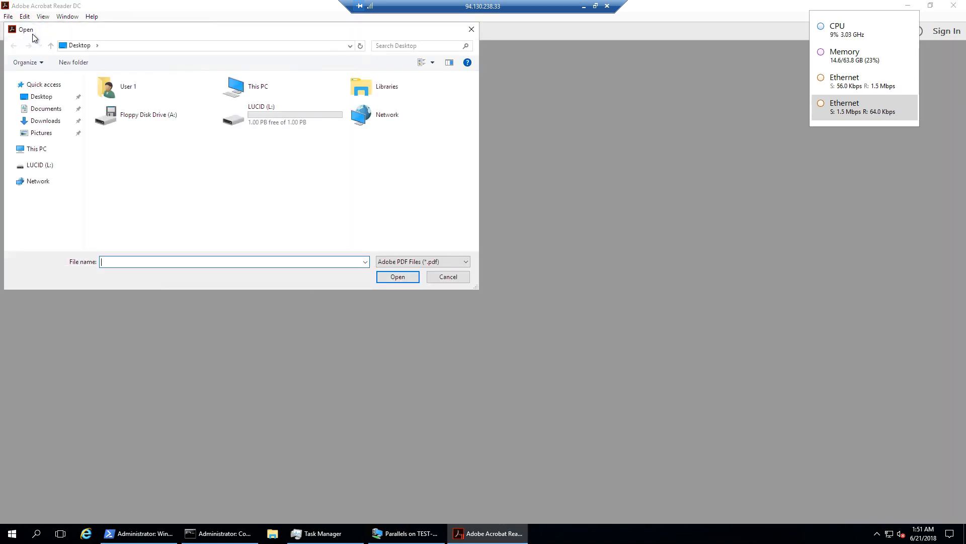
pyautogui.doubleClick(268, 123)
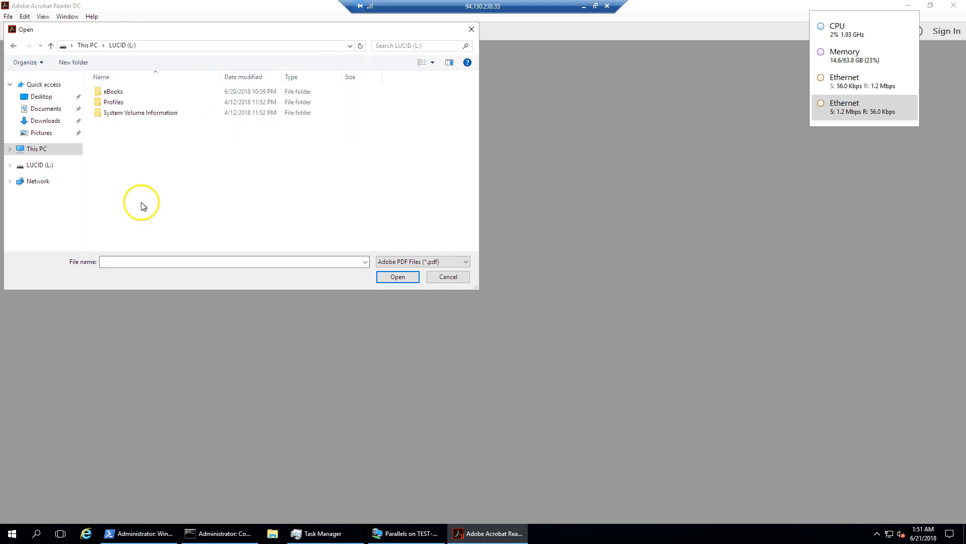
pyautogui.doubleClick(117, 93)
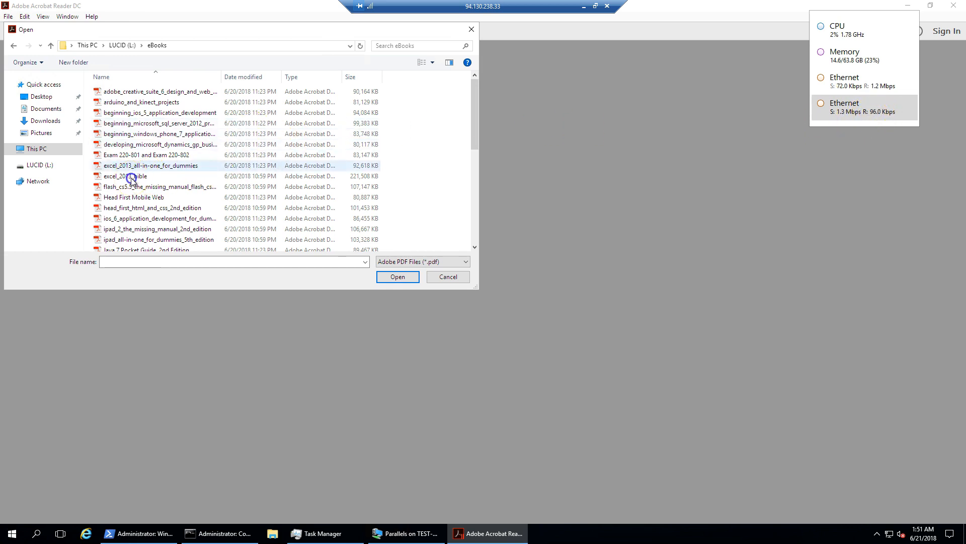
pyautogui.click(373, 179)
pyautogui.click(156, 180)
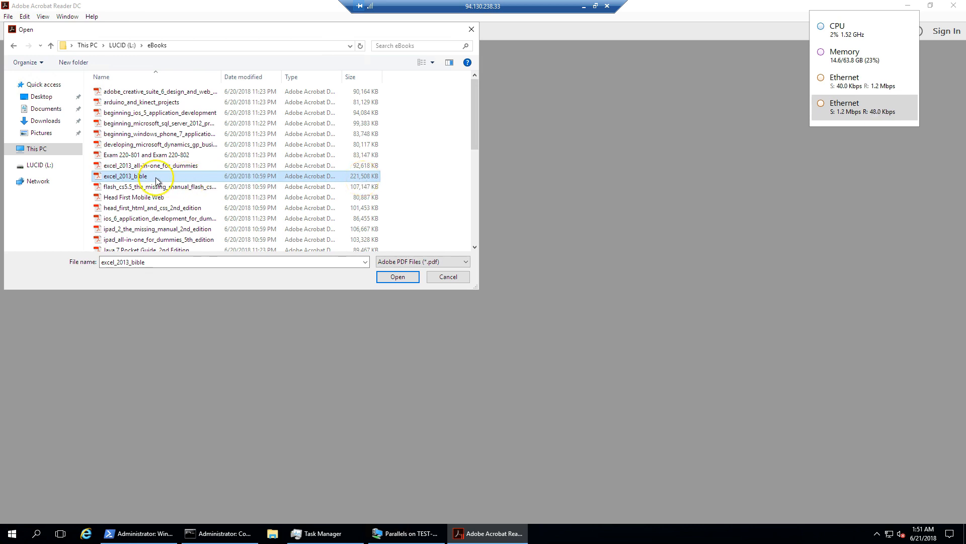
pyautogui.click(403, 278)
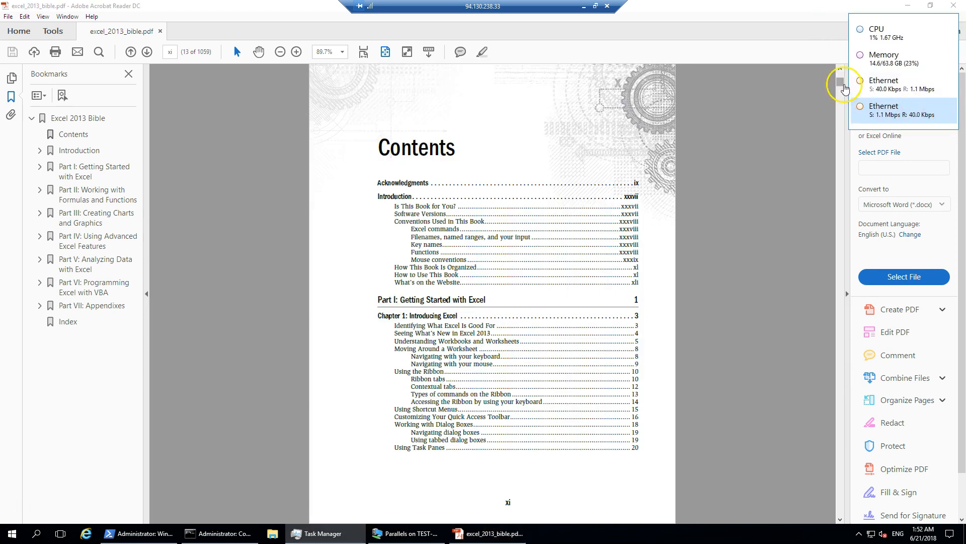
pyautogui.click(845, 191)
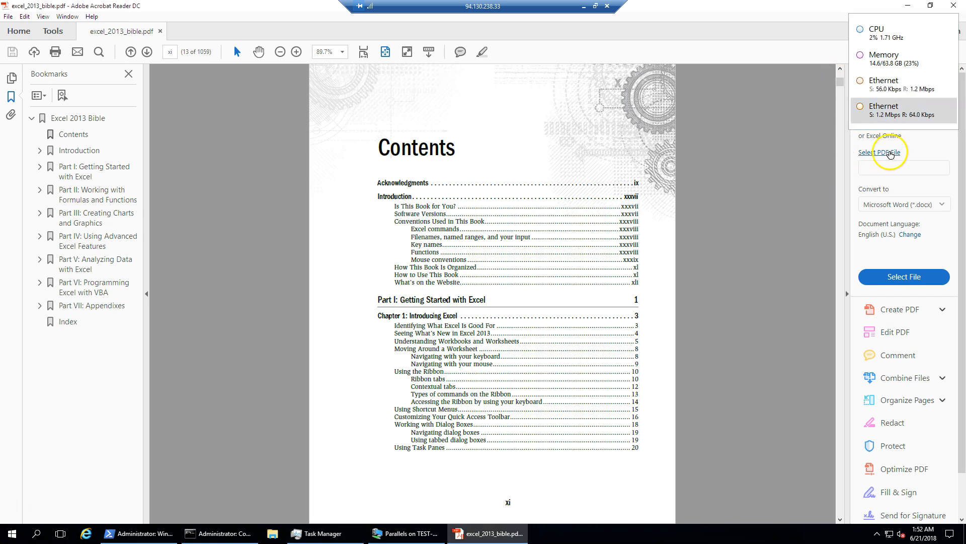
# Jump ahead through excel_2013_bible.pdf to view pages 271, 523 and 729.
pyautogui.moveTo(840, 82); pyautogui.dragTo(840, 204)
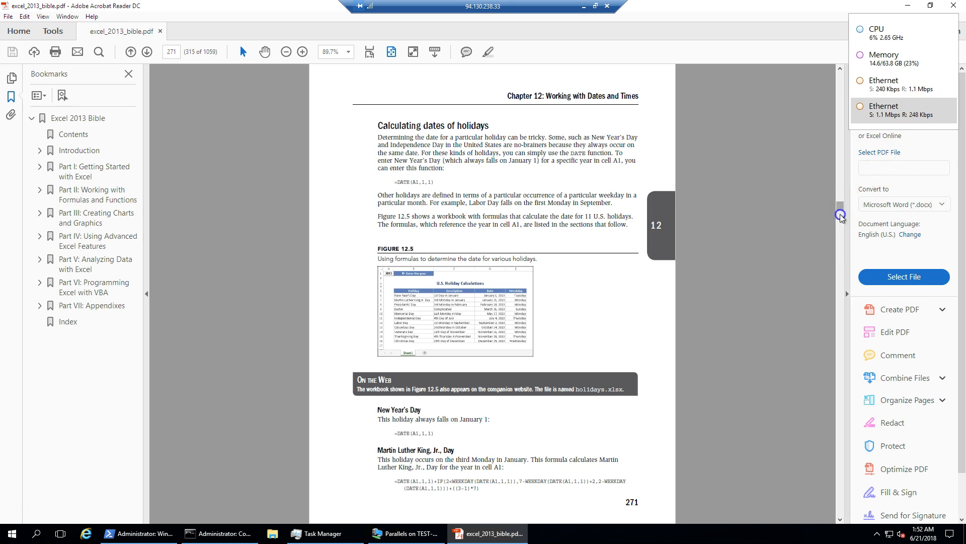
pyautogui.moveTo(840, 263); pyautogui.dragTo(840, 308)
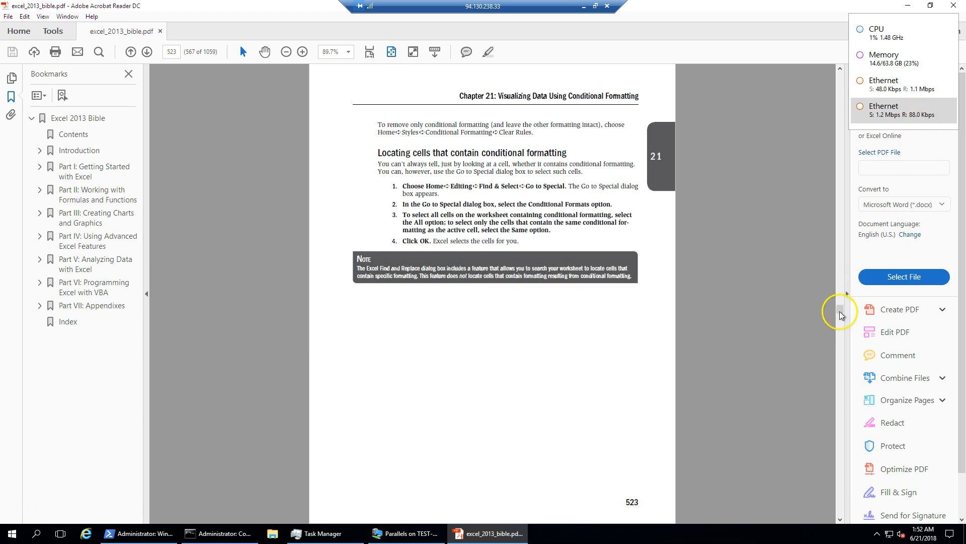
pyautogui.moveTo(840, 309); pyautogui.dragTo(841, 391)
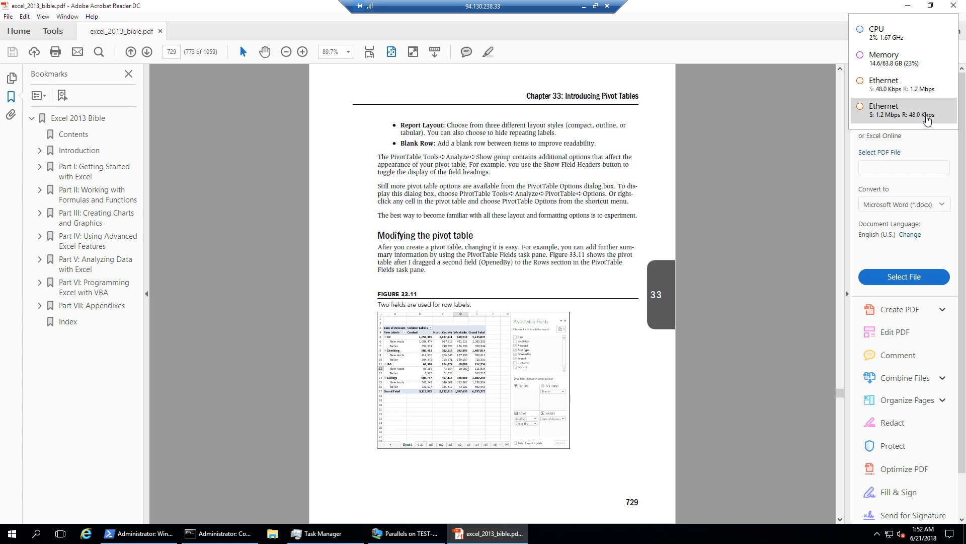
# Return to the Parallels virtual machine and check the size of the user's UVHD profile disk in the Profiles folder.
pyautogui.click(416, 534)
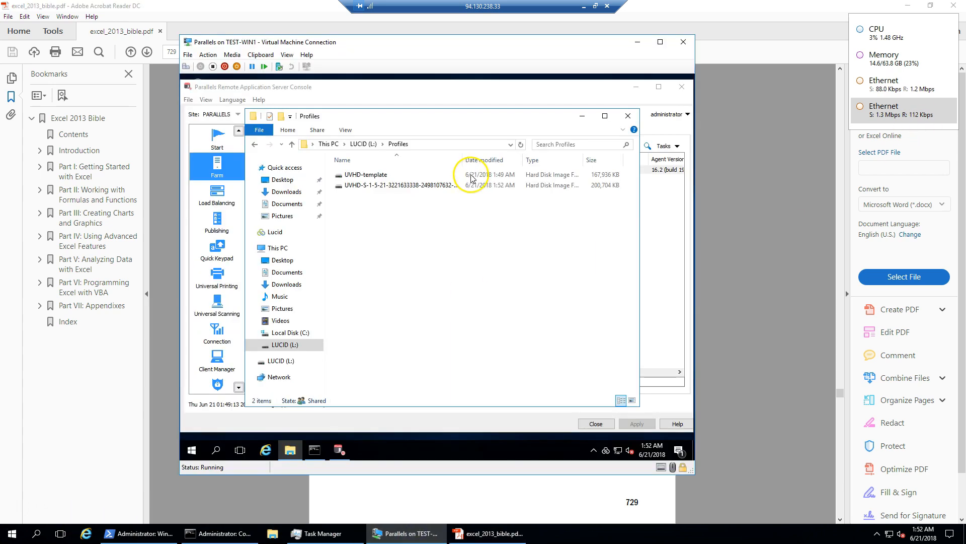
pyautogui.click(389, 188)
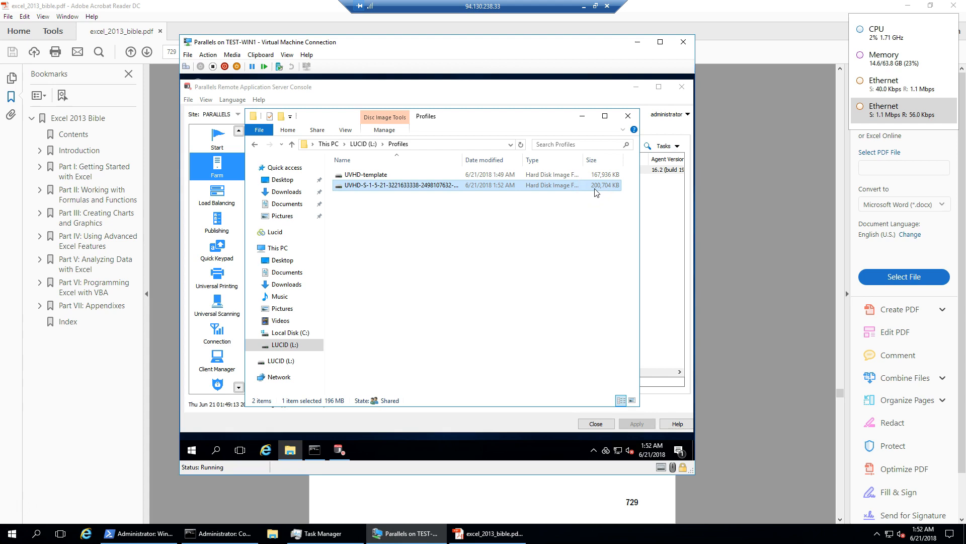
# Open the eBooks folder on LUCID (L:) to check the PDF sizes, and close the published Acrobat Reader.
pyautogui.click(363, 144)
pyautogui.doubleClick(355, 173)
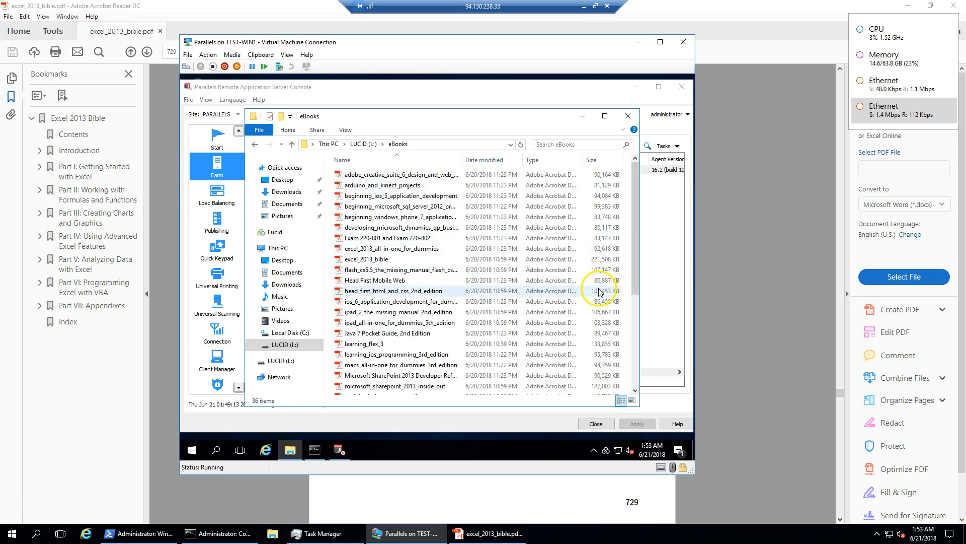
pyautogui.hotkey('alt', 'F4')
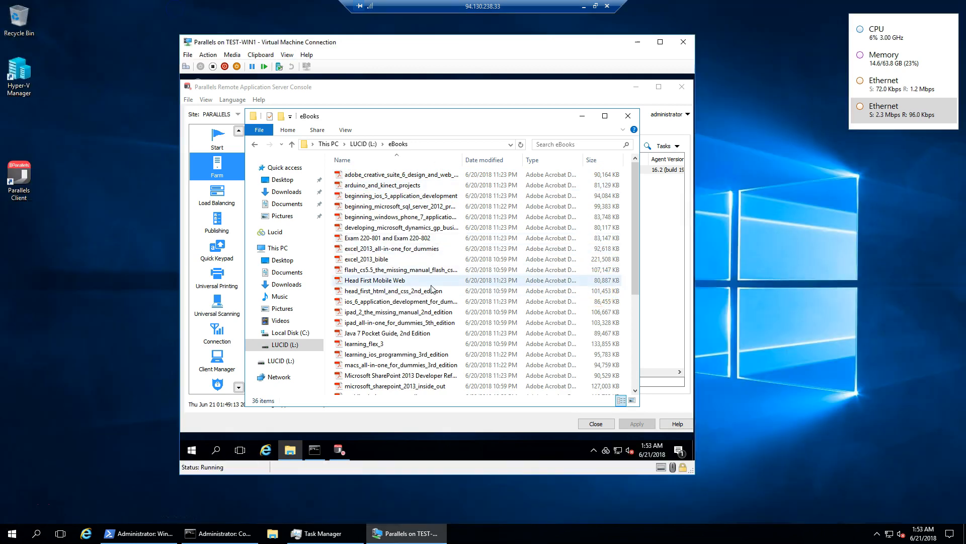